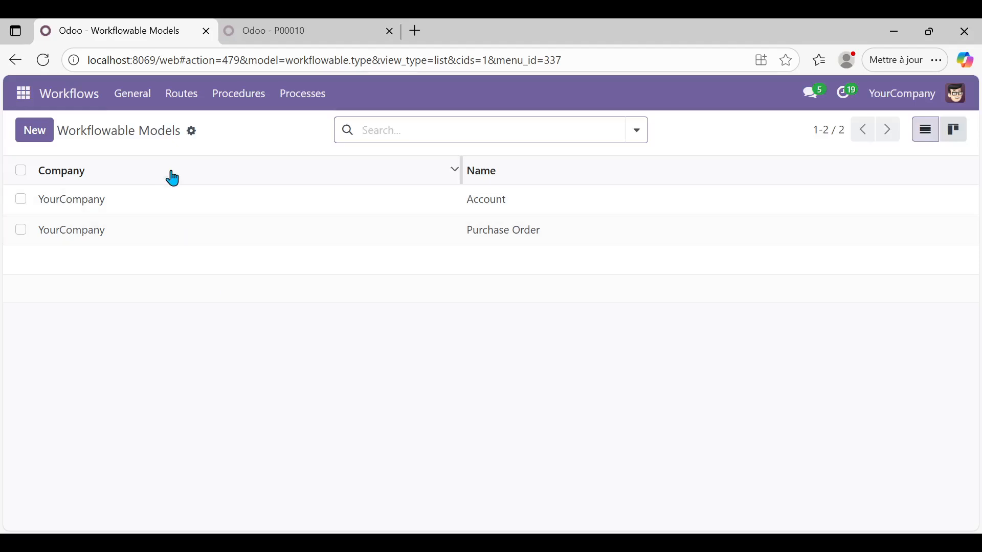
Step: Open the Routes menu from the Workflowable Models list
click(185, 93)
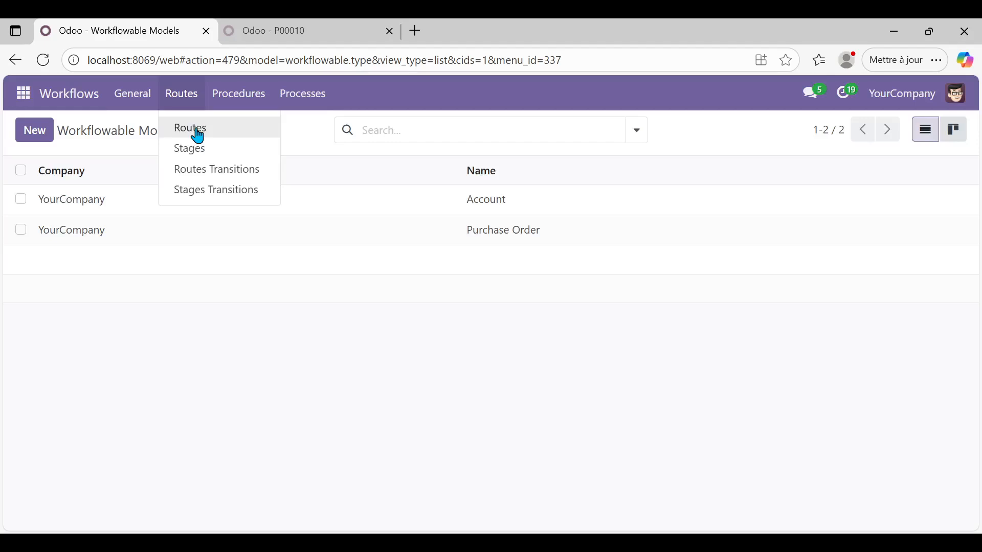
Step: List all routes and expand the Test Workflow (8) group down to its None (1) subgroup
click(198, 137)
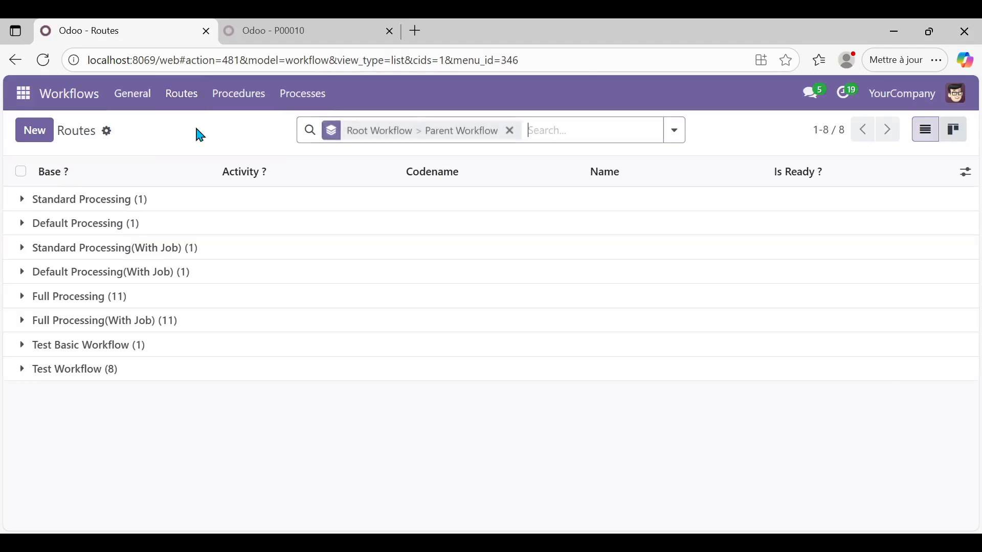
click(26, 375)
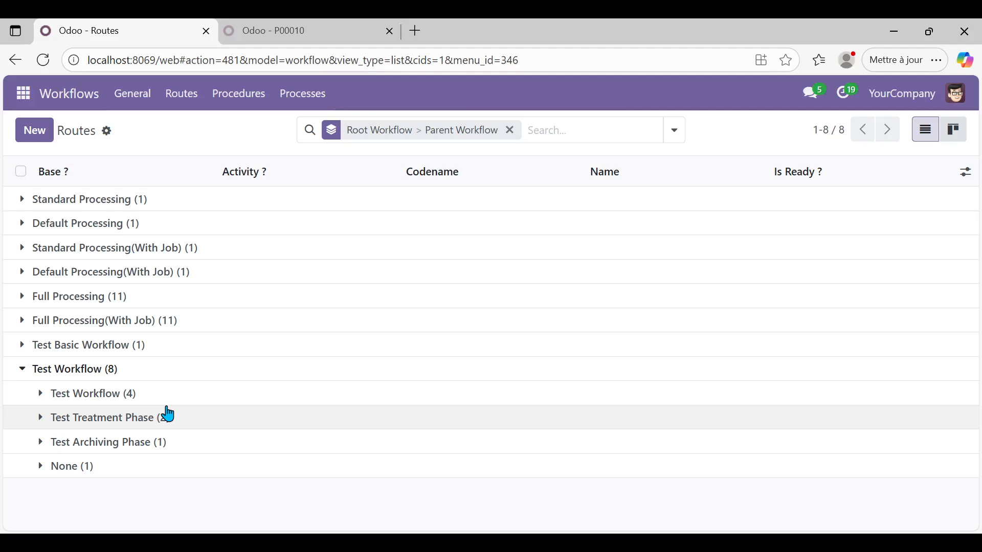
click(41, 469)
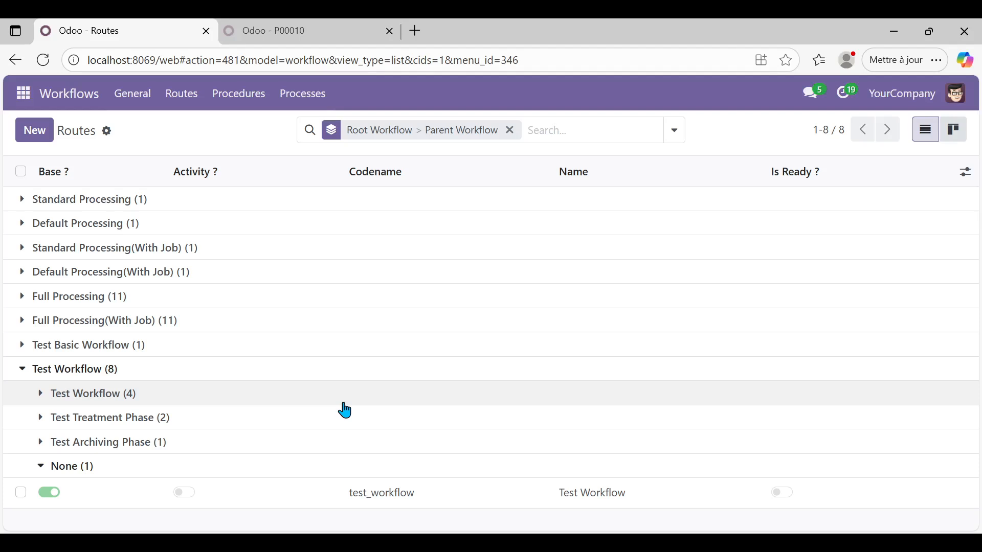
Step: Open the test_workflow route record
click(333, 493)
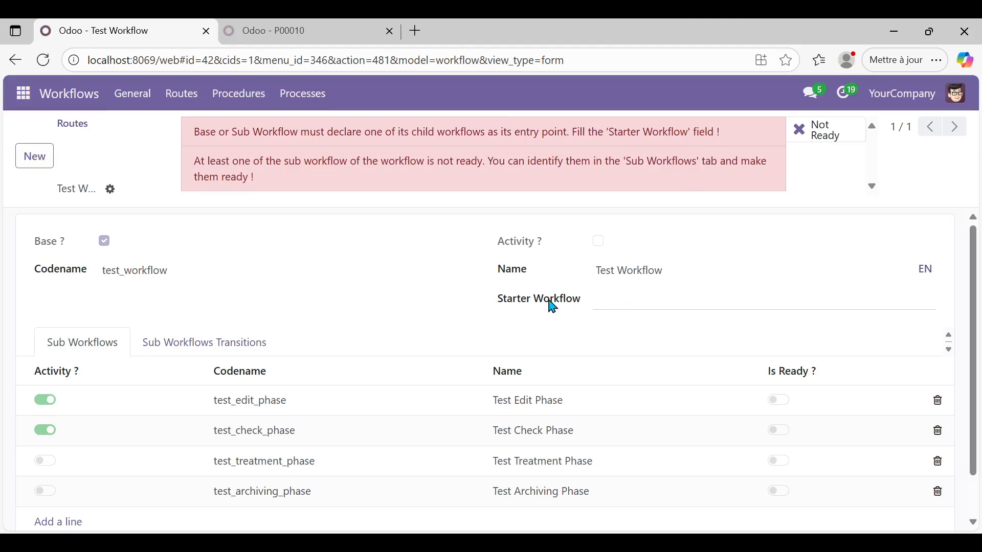
Step: Set Test Edit Phase as Test Workflow's starter workflow and save the route
click(614, 303)
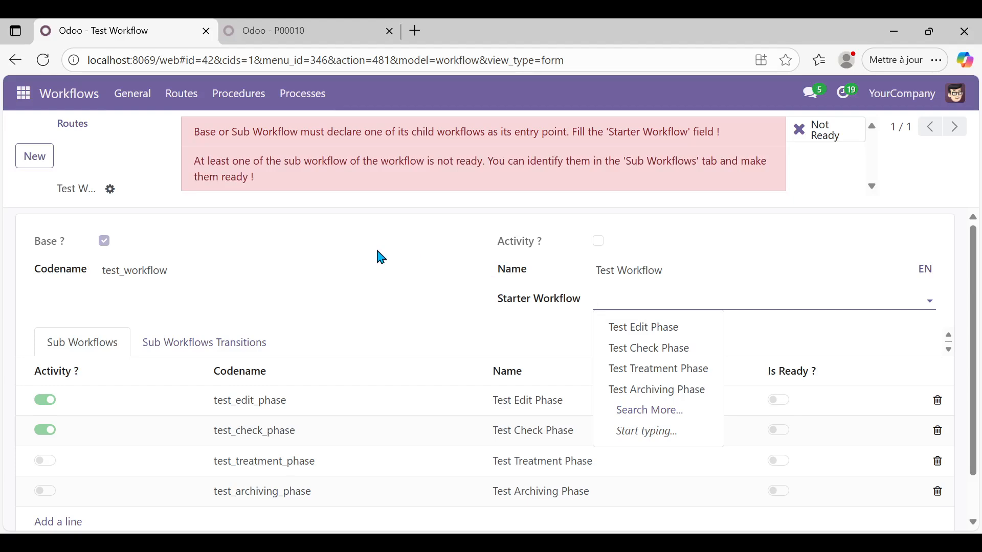
click(646, 331)
click(160, 139)
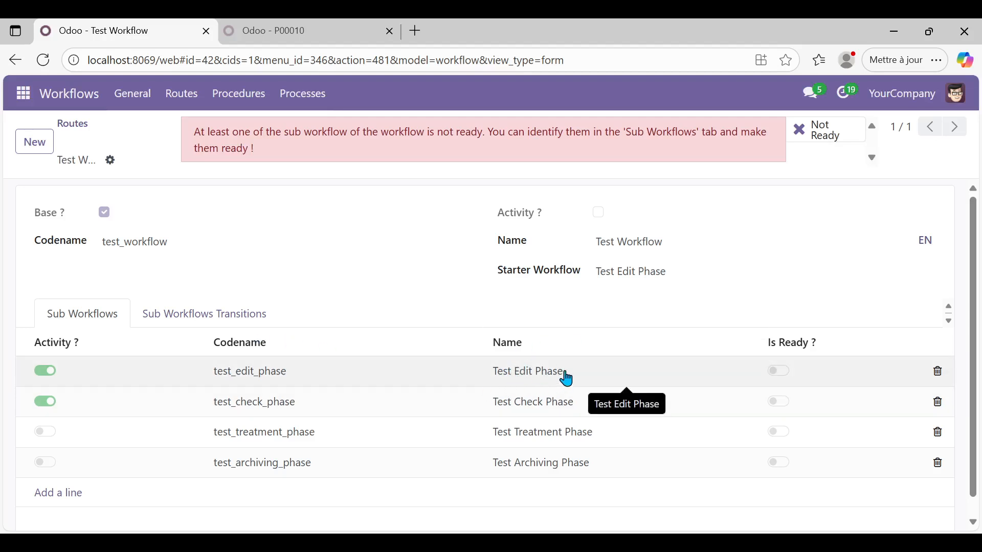
Step: Back in Routes, expand the Test Workflow (4) subgroup and open test_edit_phase
click(80, 125)
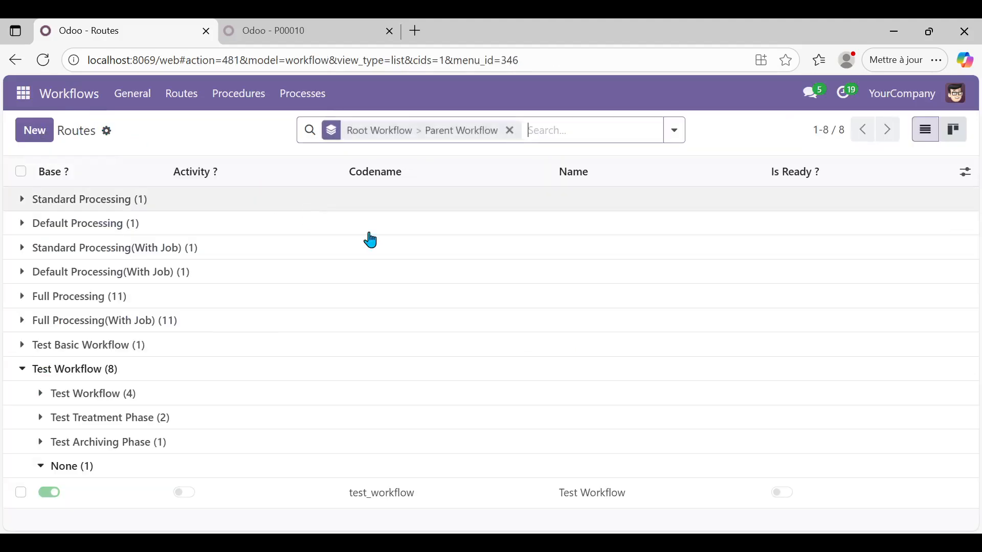
click(42, 396)
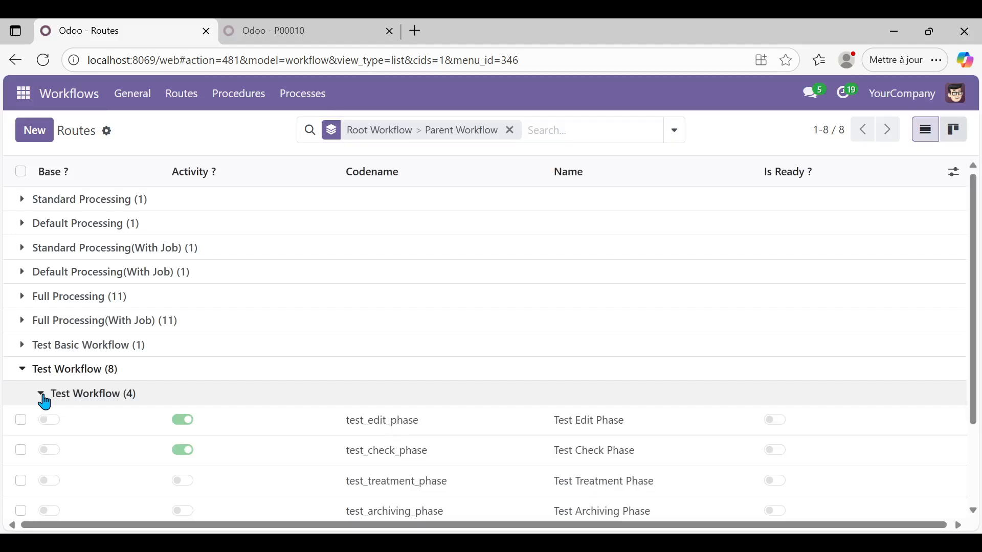
click(411, 430)
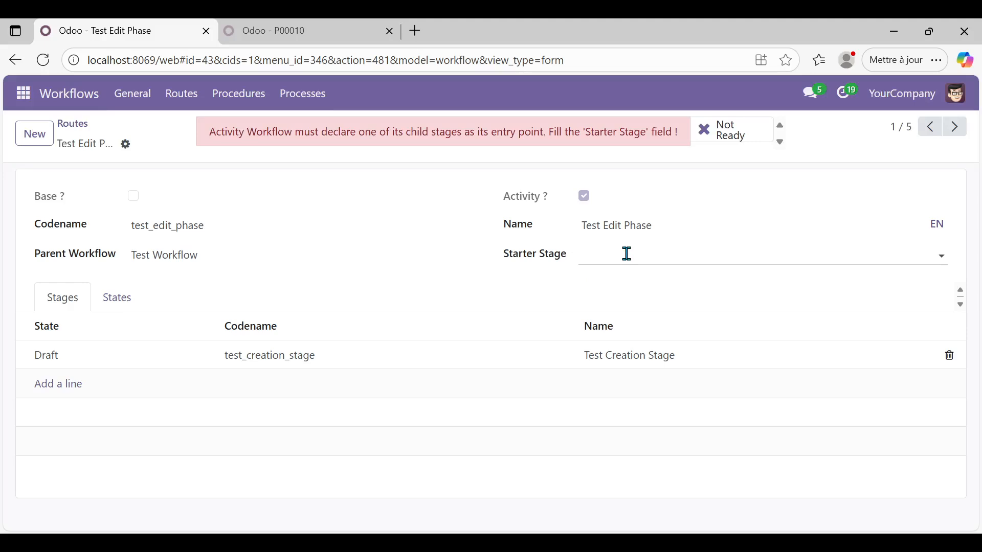
Step: Give Test Edit Phase the starter stage Test Creation Stage, save, and return to Routes
click(655, 254)
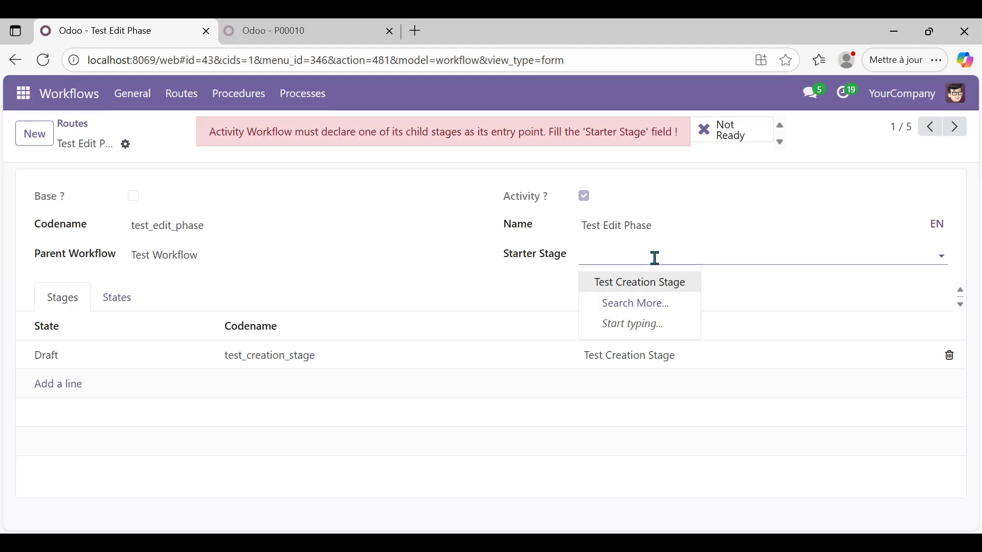
click(656, 292)
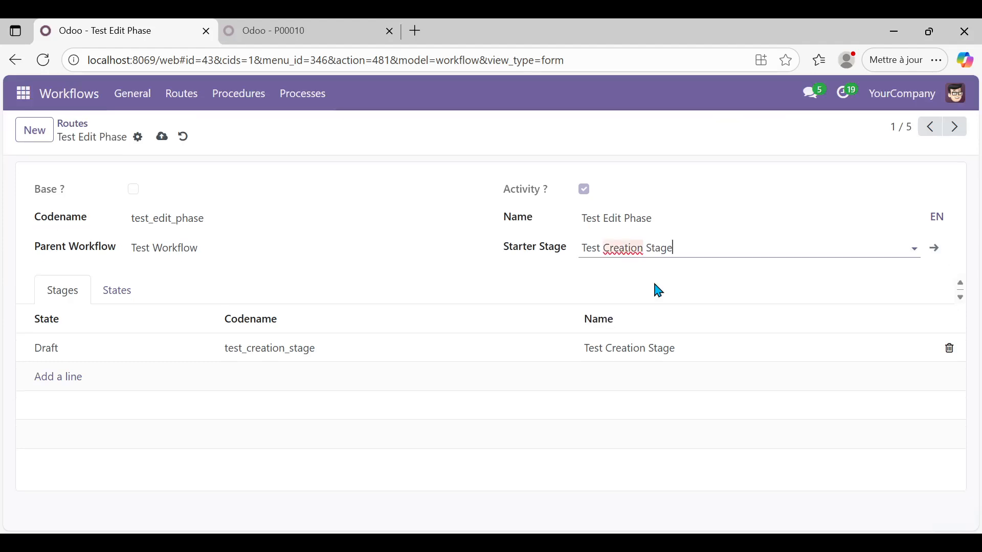
click(161, 138)
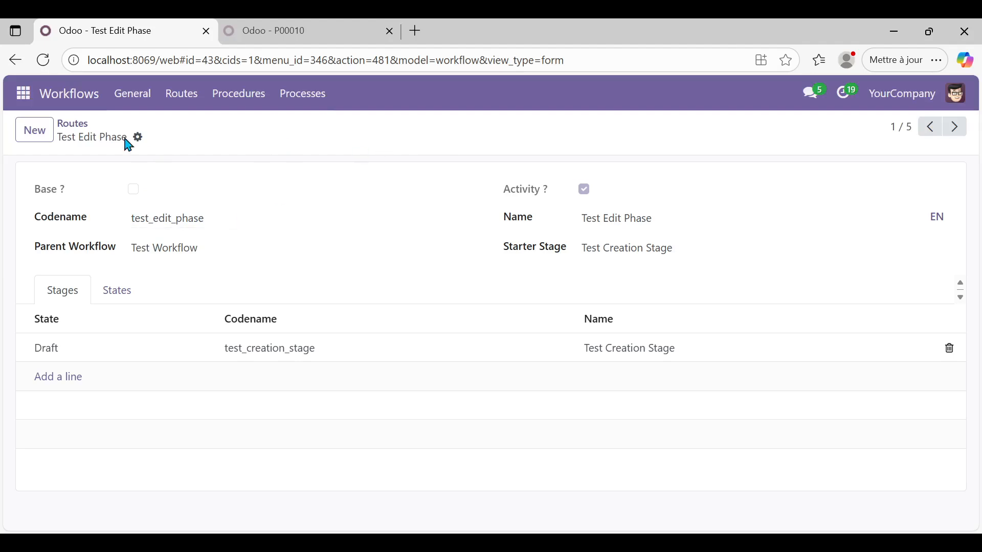
click(82, 130)
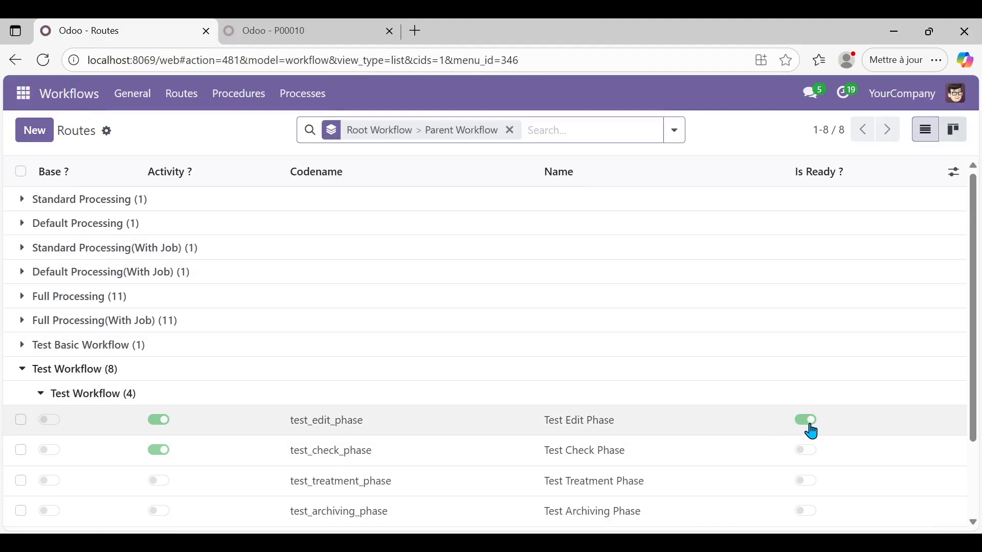
Step: Open the test_check_phase record from the Routes list
click(310, 458)
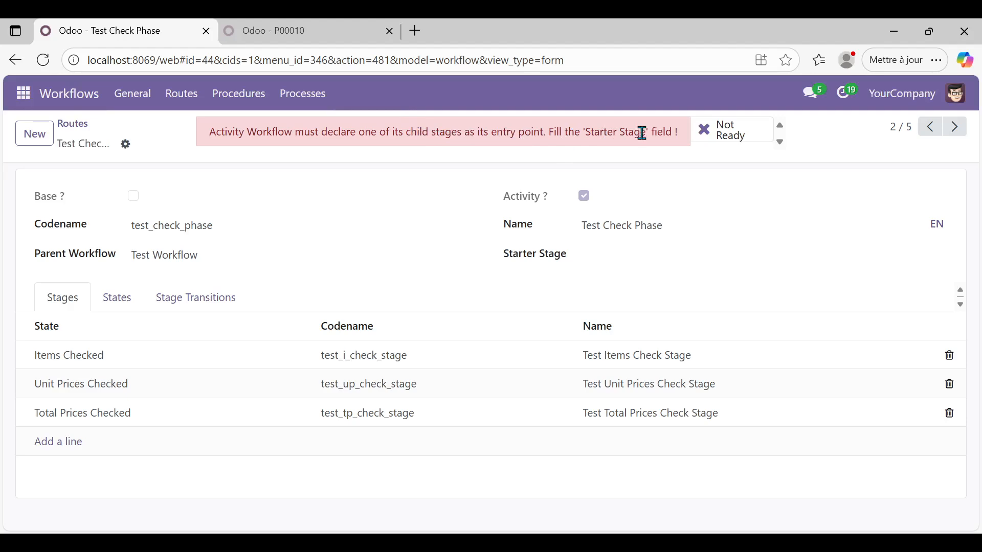
click(656, 254)
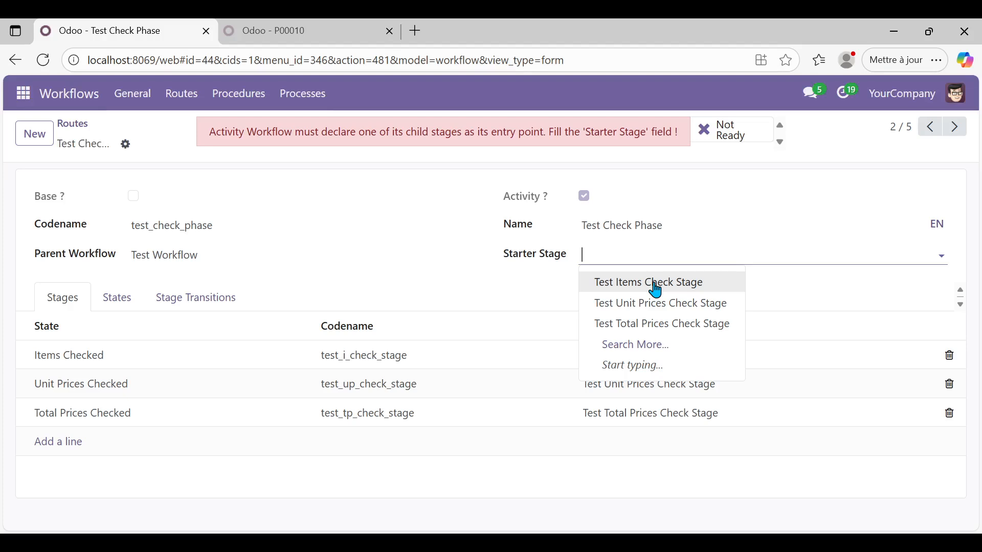
click(656, 284)
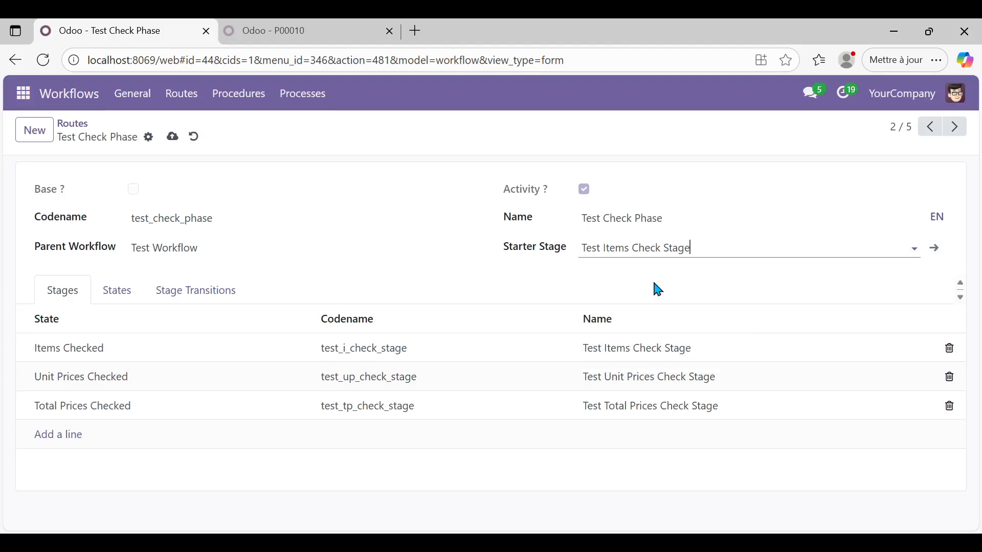
click(173, 138)
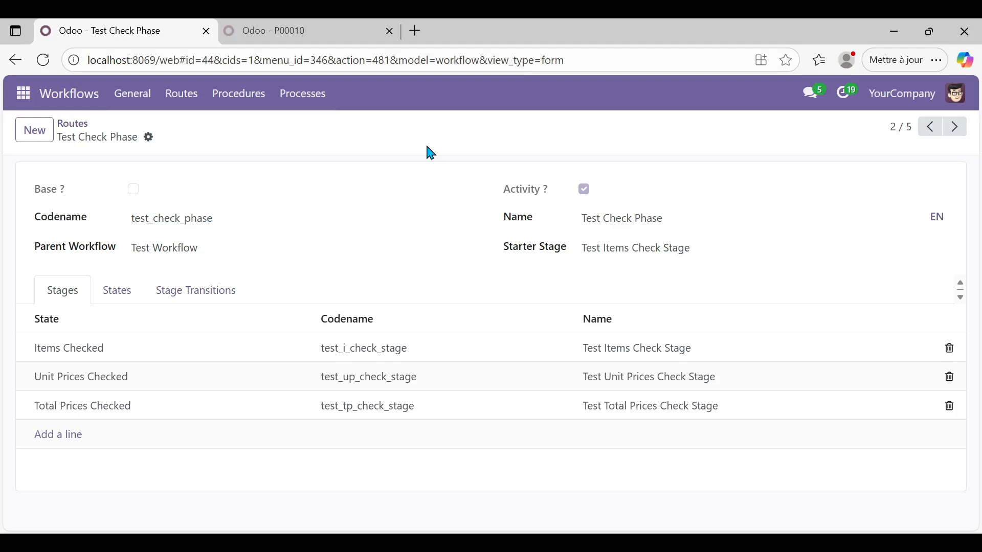
Step: Return to the Routes list and open the test_treatment_phase record
click(73, 125)
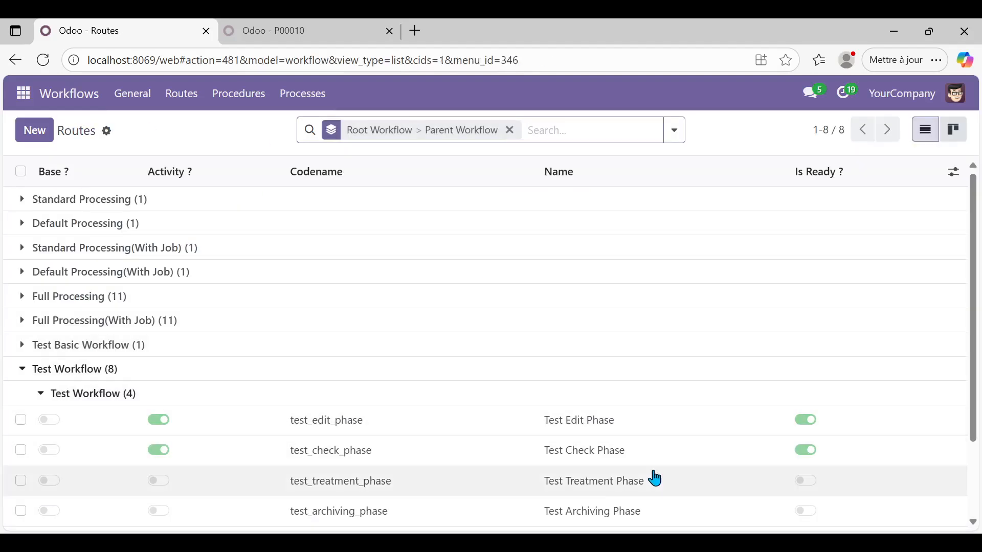
click(614, 484)
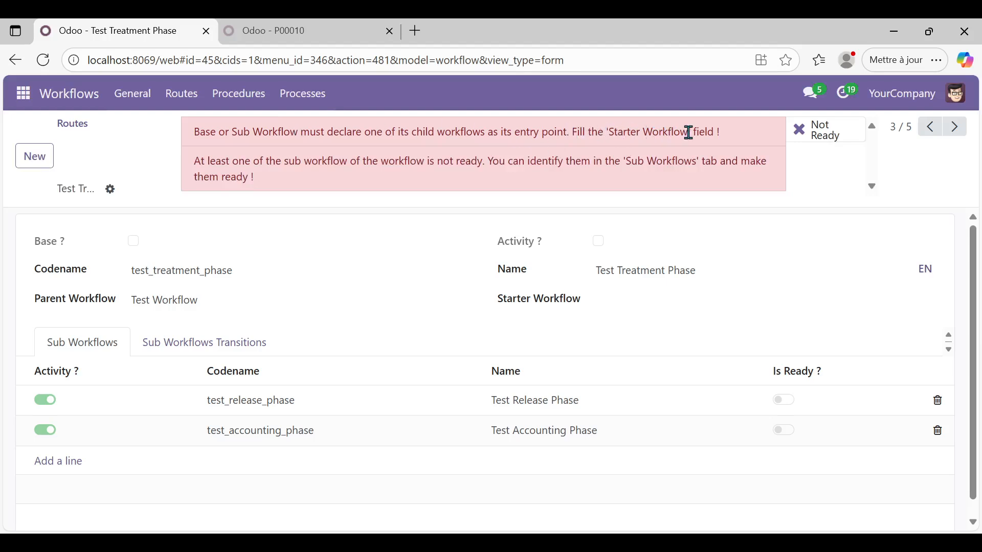
Step: Set Test Release Phase as Test Treatment Phase's starter workflow and save
click(648, 301)
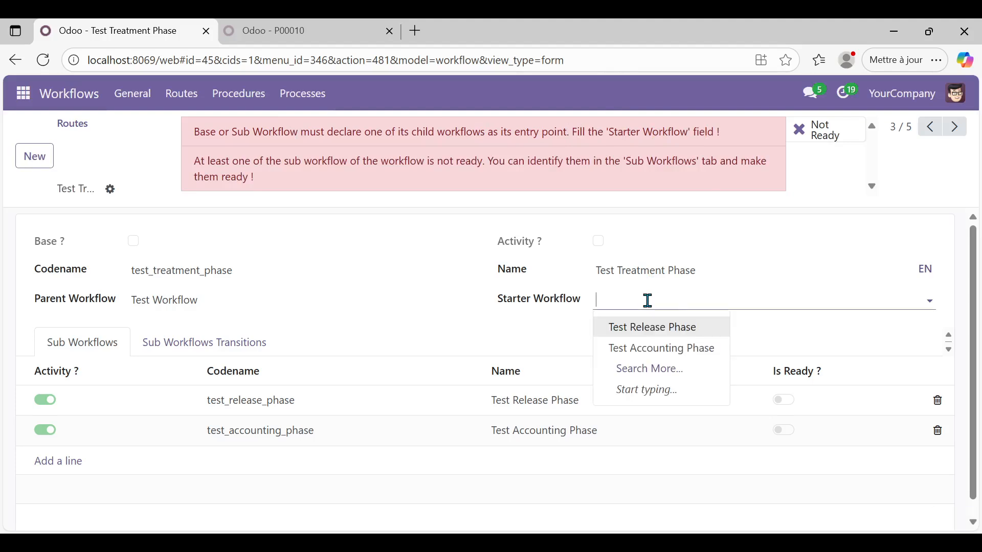
click(652, 330)
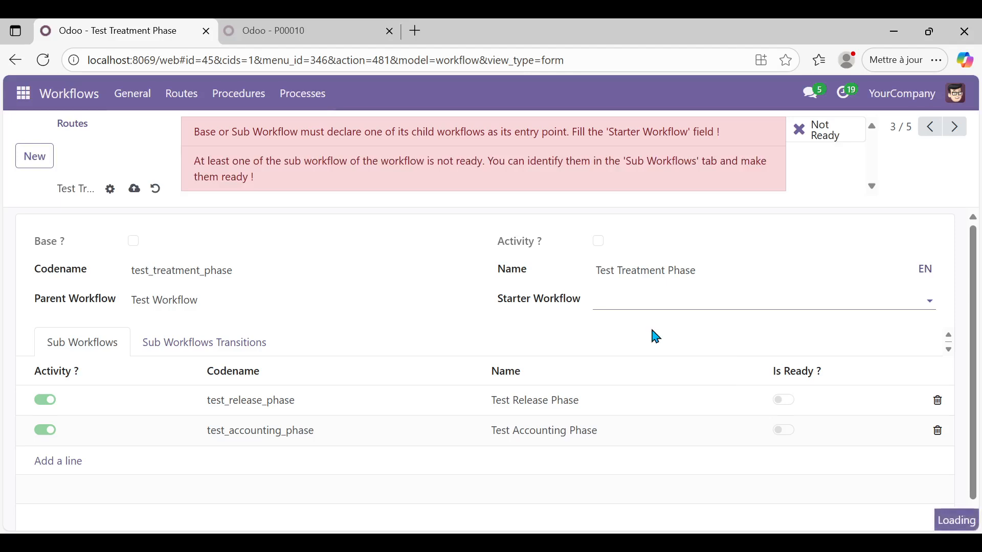
click(193, 143)
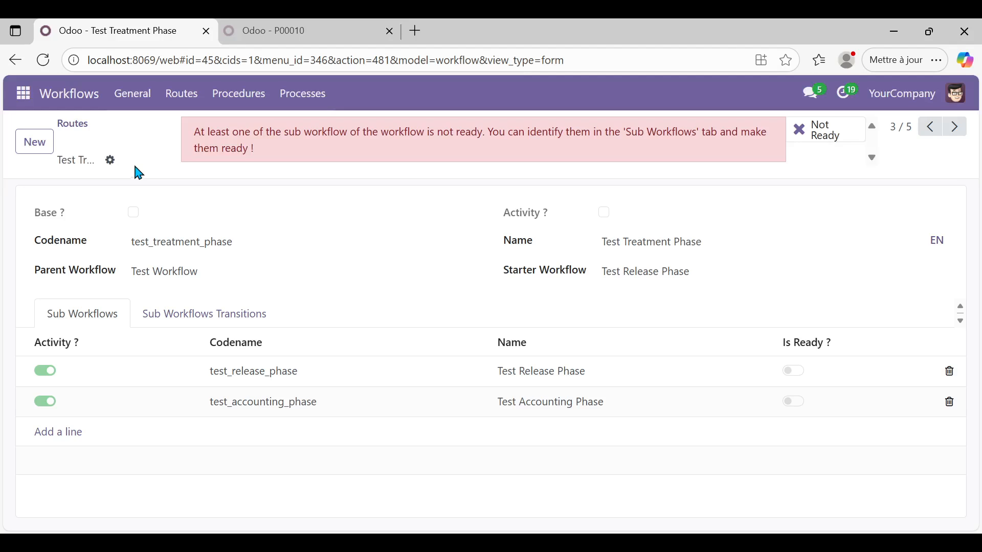
Step: Return to Routes, clear a stray text selection, and reopen the Test Treatment Phase route
click(72, 128)
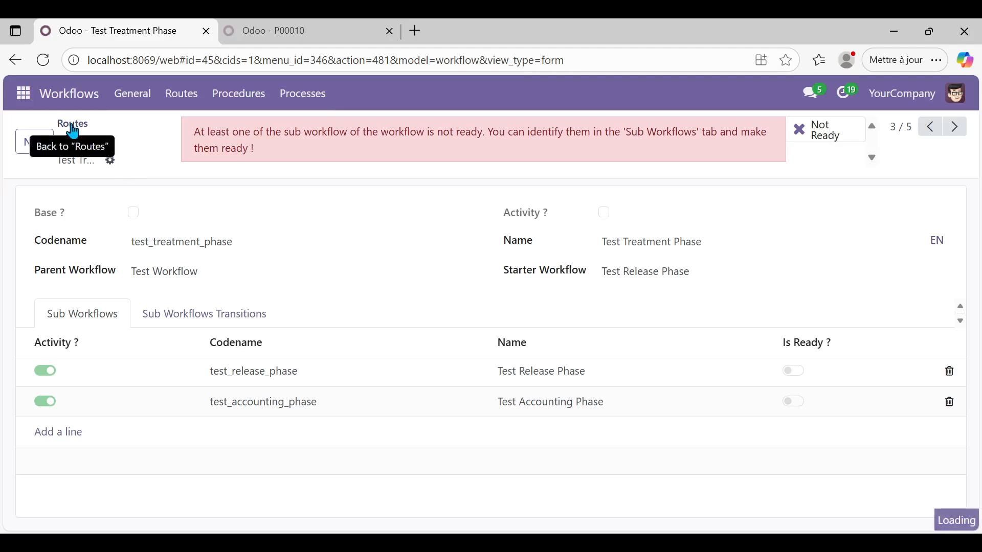
drag(965, 288, 981, 388)
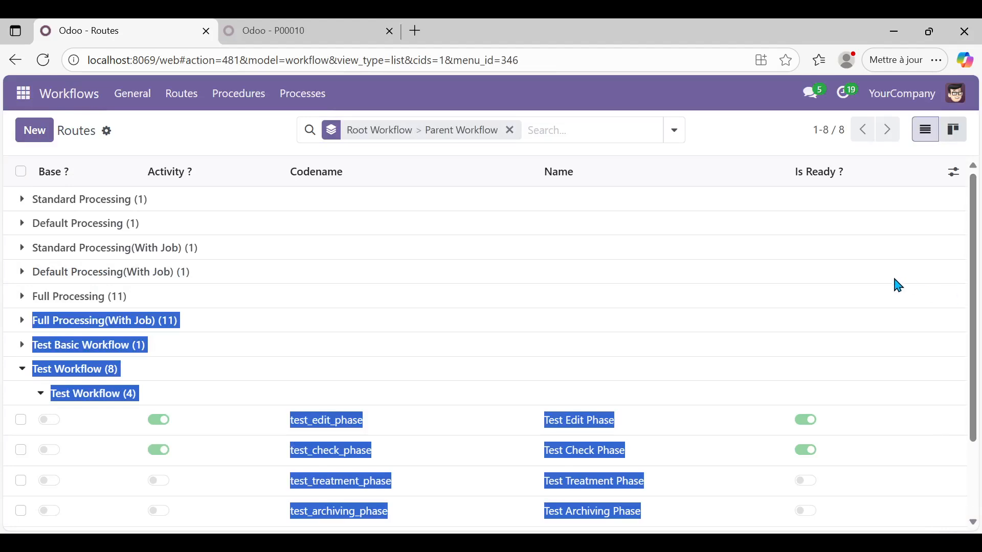
click(192, 134)
click(366, 483)
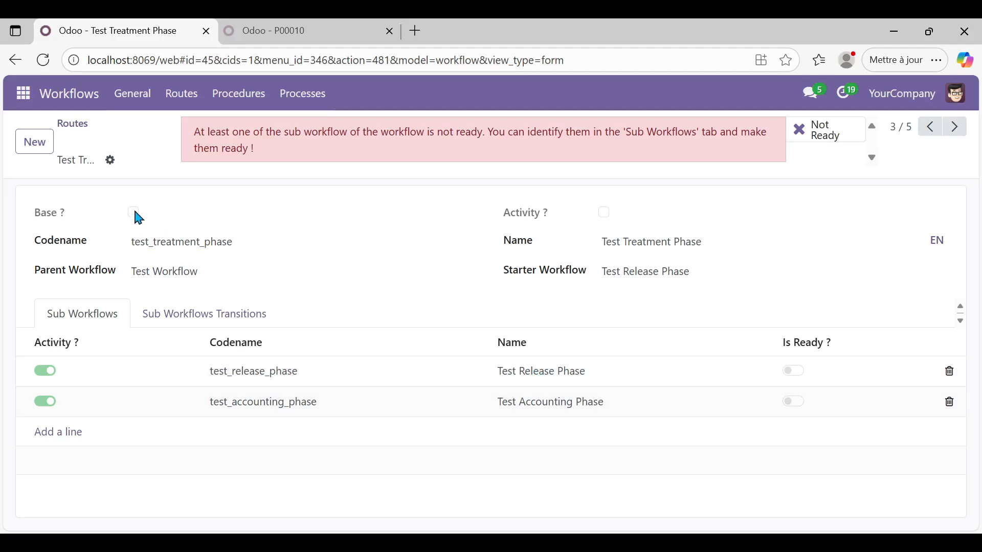
Step: Back in Routes, expand the Test Treatment Phase (2) group to show its Release and Accounting phases
click(79, 126)
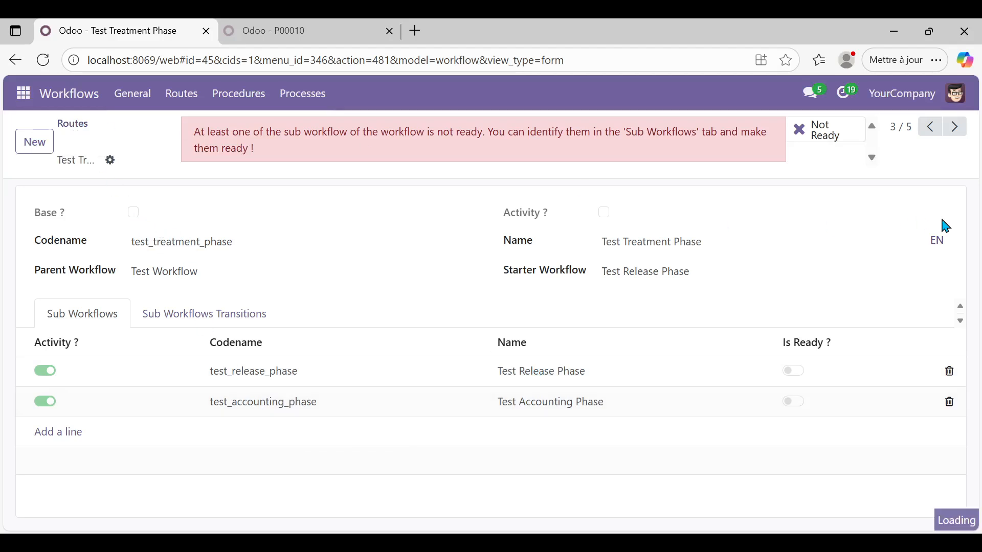
scroll(978, 312, down, 1)
scroll(978, 312, down, 1)
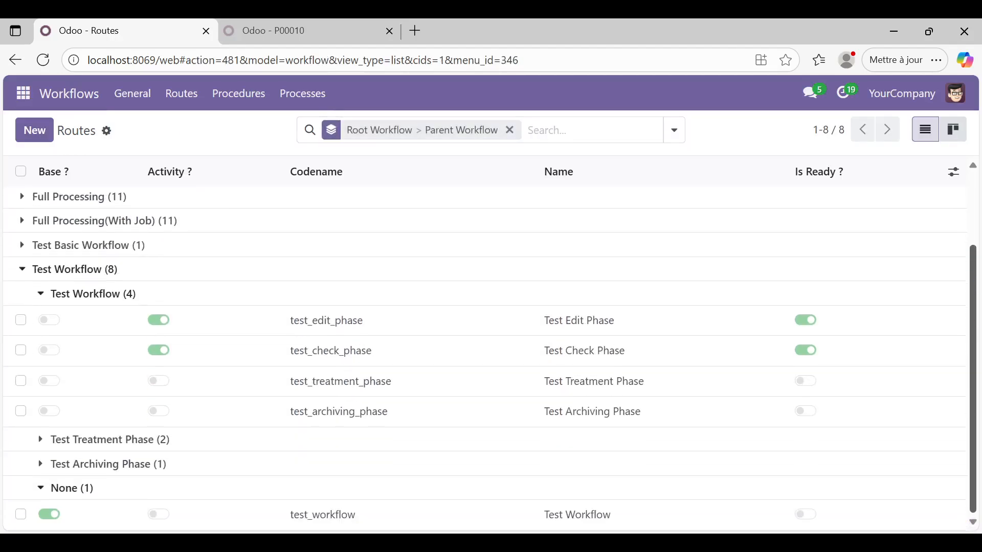
click(396, 350)
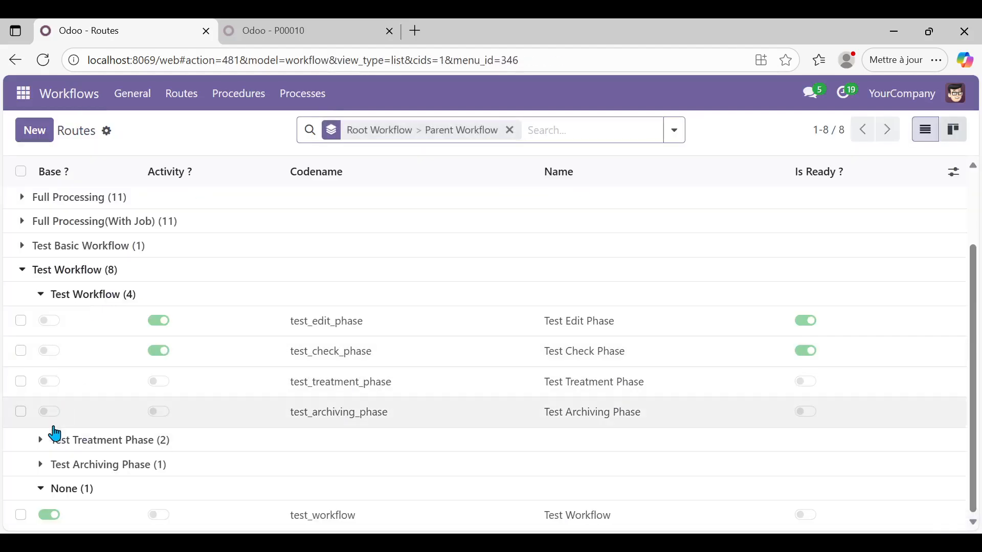
click(40, 440)
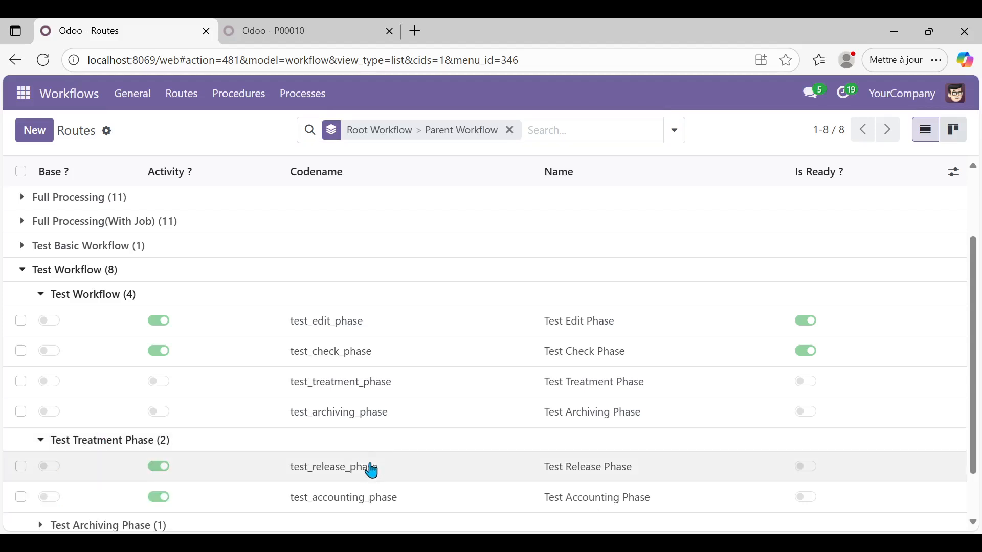
Step: Set Test Supplier Contact Stage as the starter stage of Test Release Phase and save
click(369, 473)
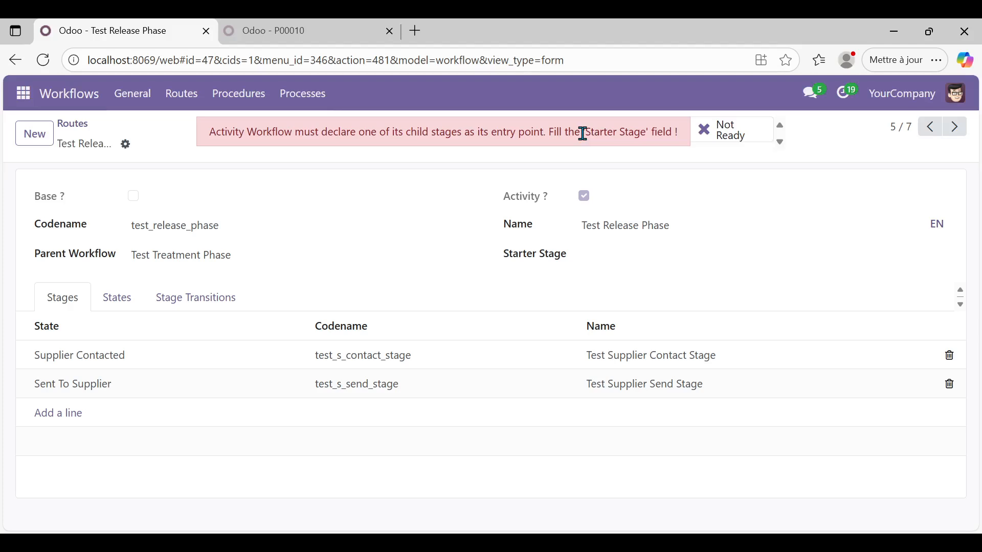
click(662, 256)
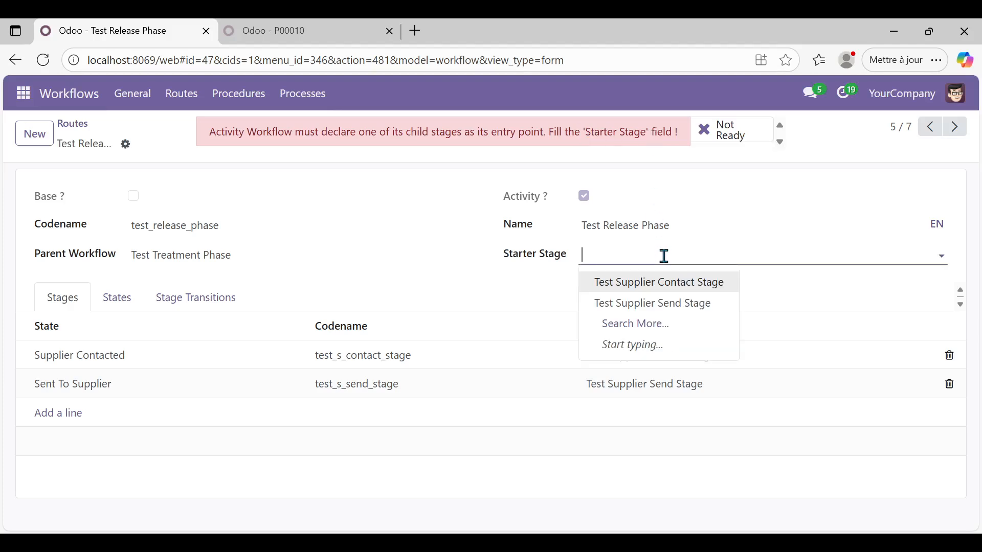
click(664, 284)
click(180, 137)
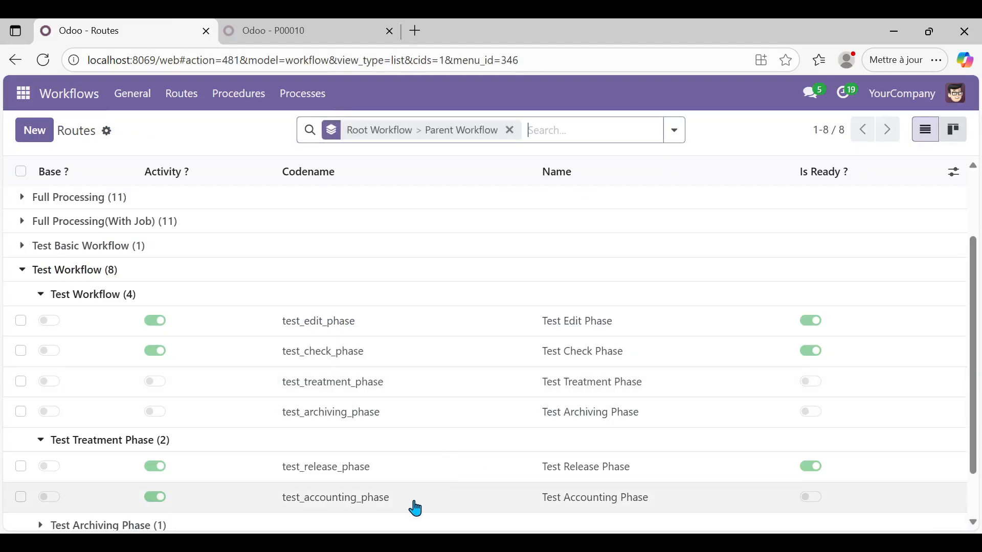
Step: Set Test Accounting Recording Stage as Test Accounting Phase's starter stage, save, and return to Routes
click(416, 508)
click(646, 251)
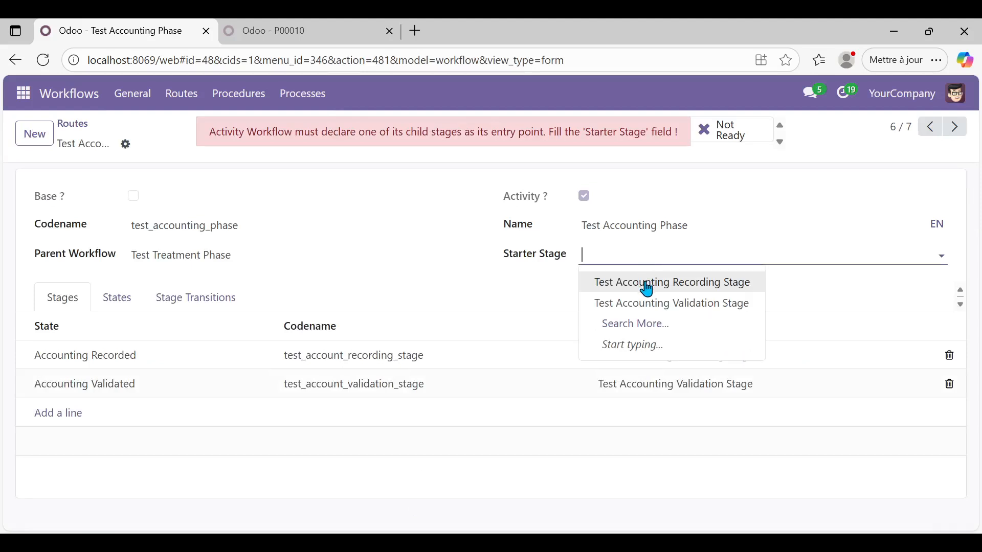
click(647, 286)
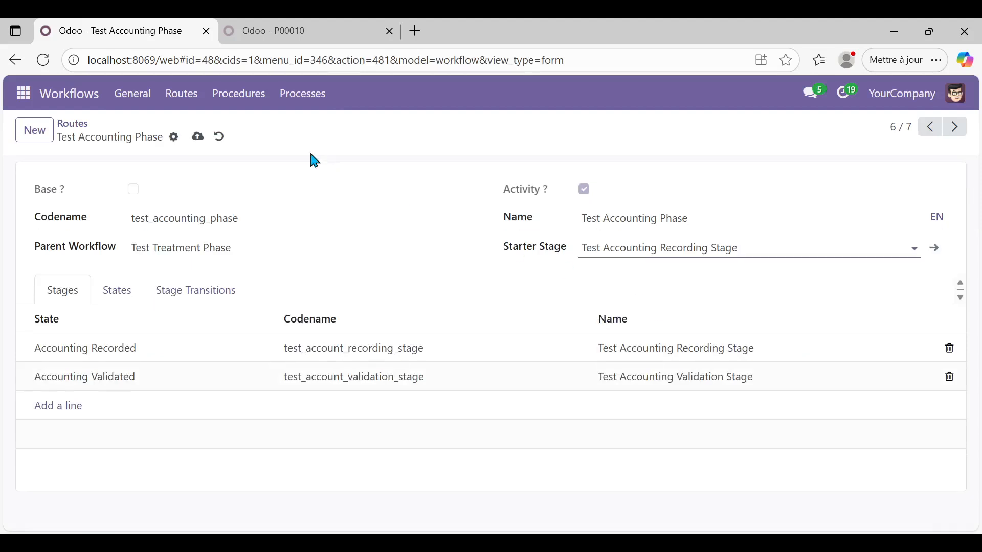
click(198, 137)
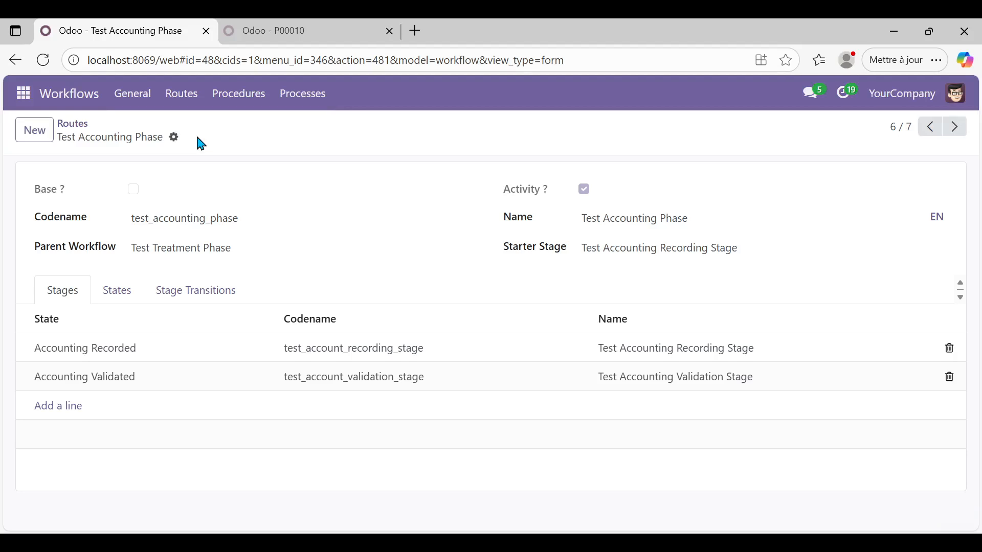
click(78, 124)
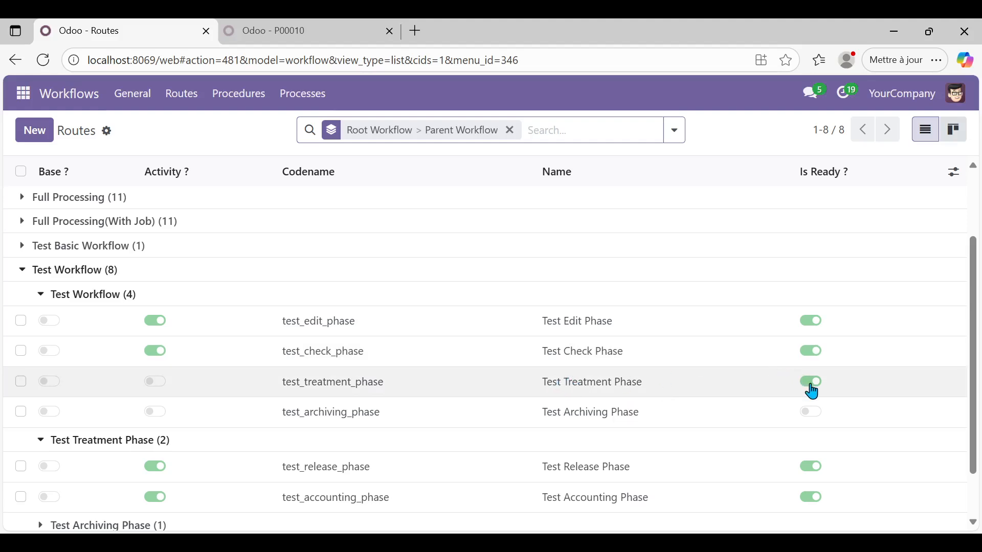
Step: Make Test Printing Phase the starter workflow of Test Archiving Phase and save
click(577, 383)
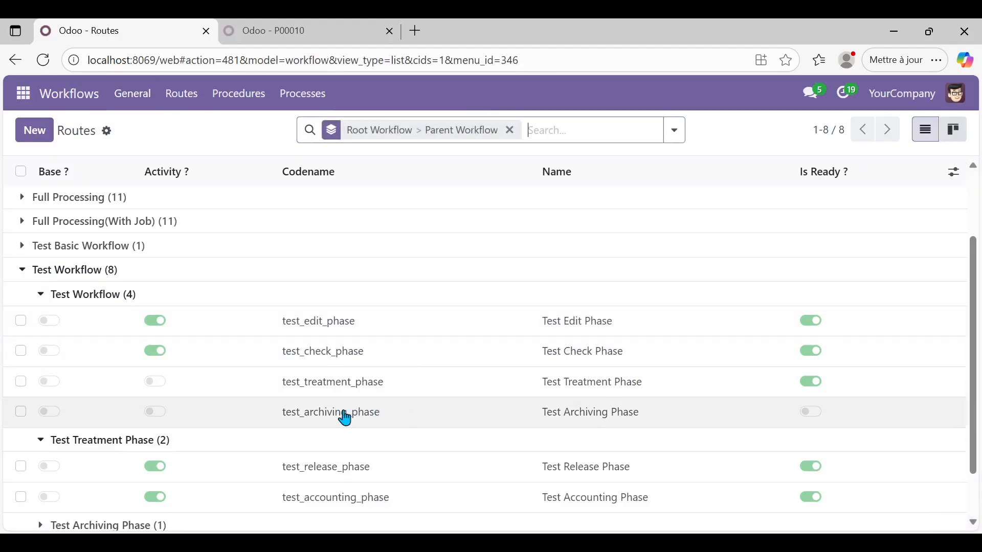
click(344, 415)
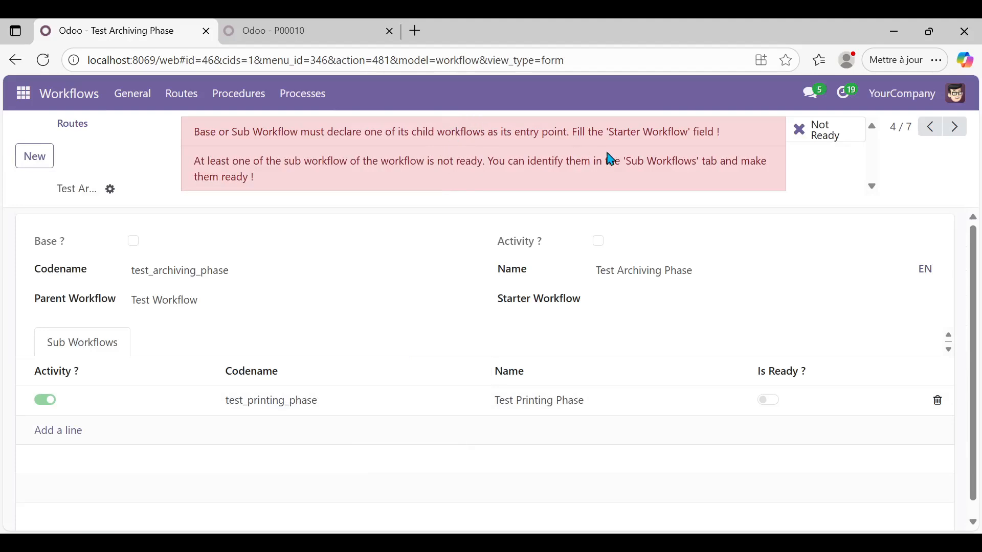
click(624, 297)
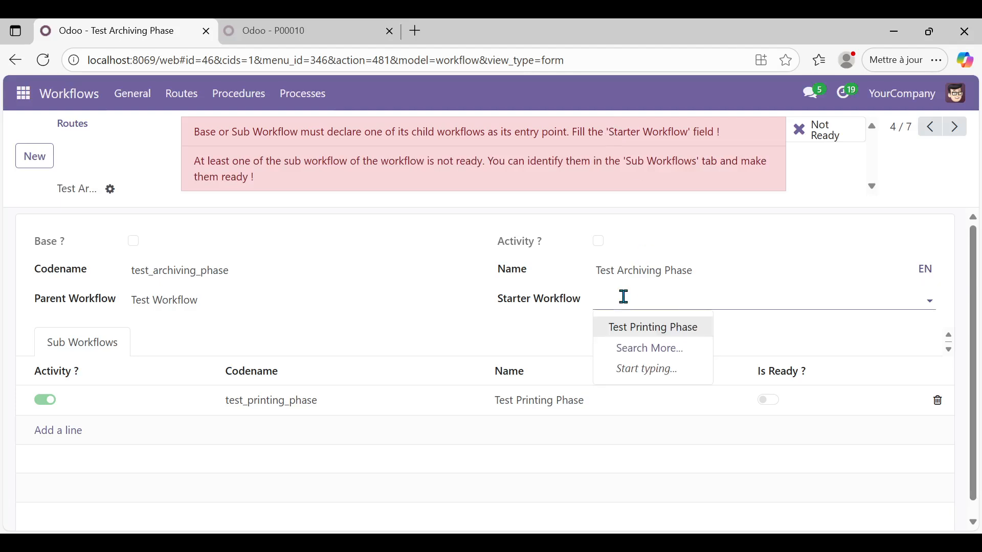
click(665, 328)
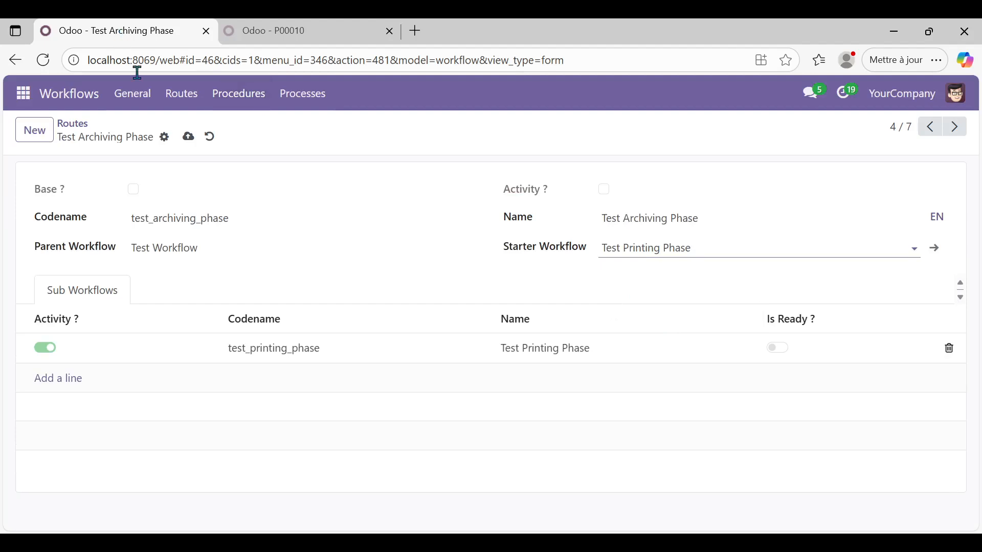
click(190, 139)
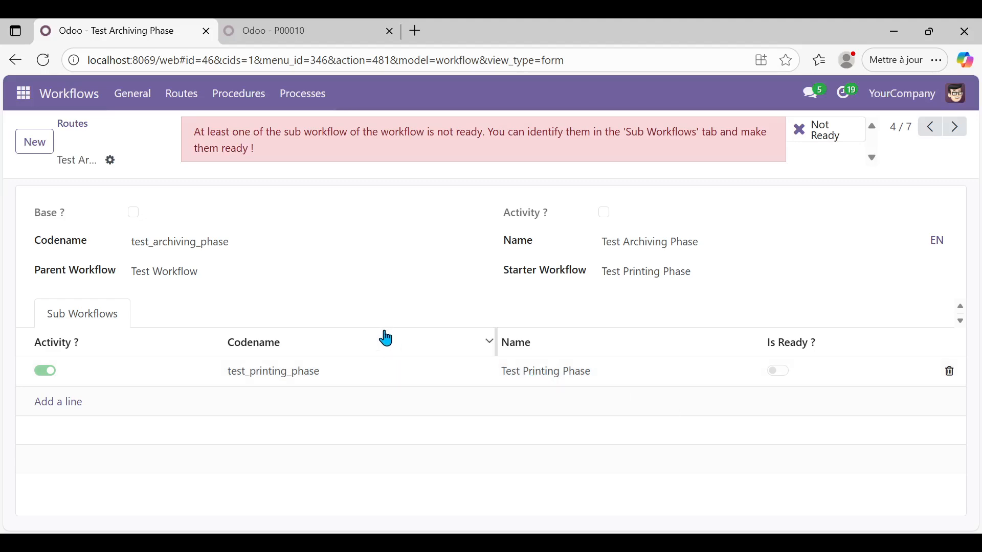
Step: Back in the Routes list, expand the Test Archiving Phase group to reveal its sub-route
click(74, 124)
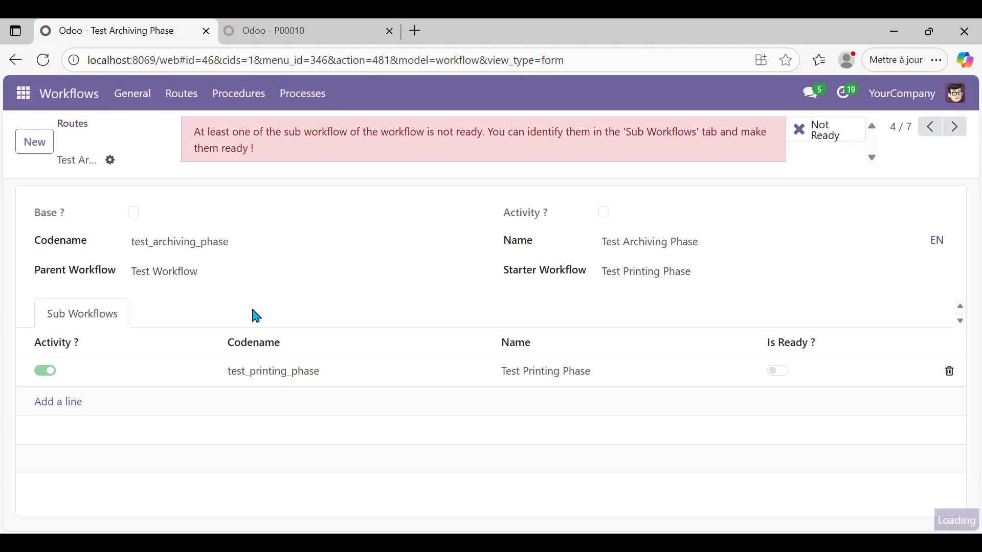
scroll(532, 438, down, 1)
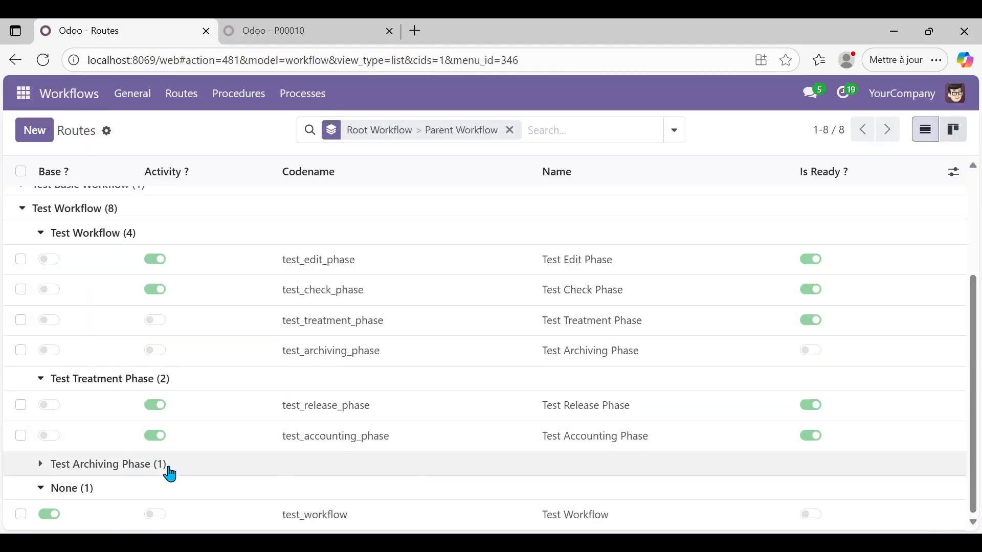
click(44, 465)
Step: Save Test Digital Save Stage as Test Printing Phase's starter stage, then return to the Routes list
click(386, 502)
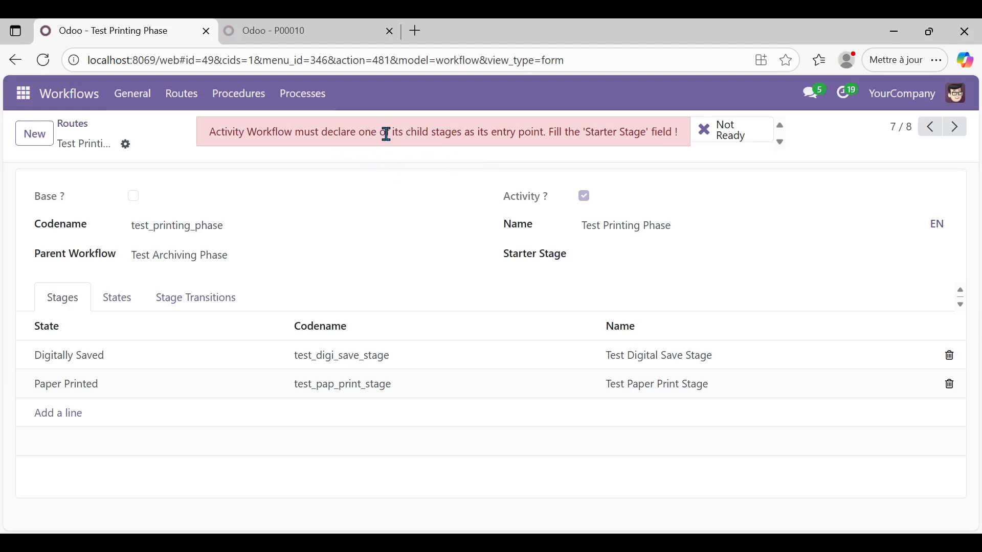
click(625, 252)
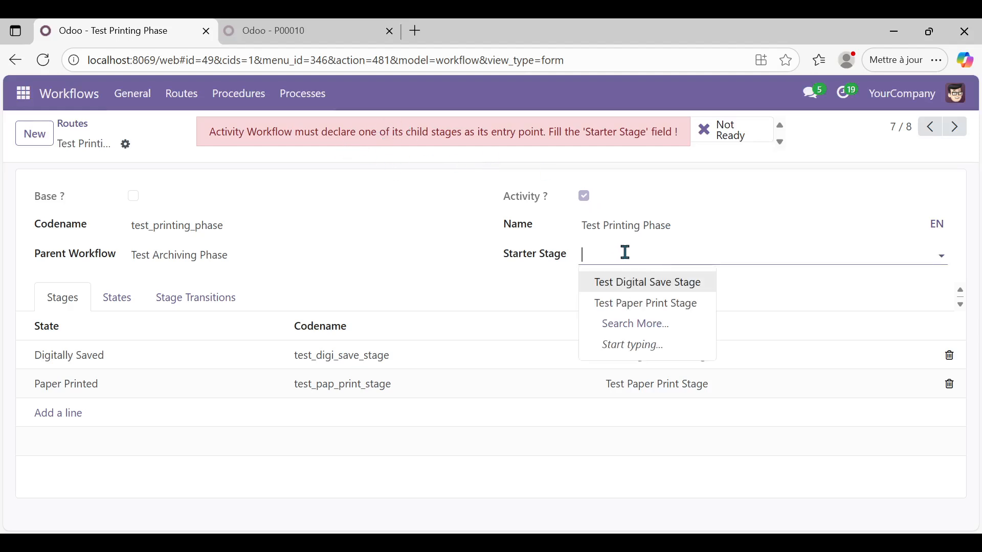
click(639, 289)
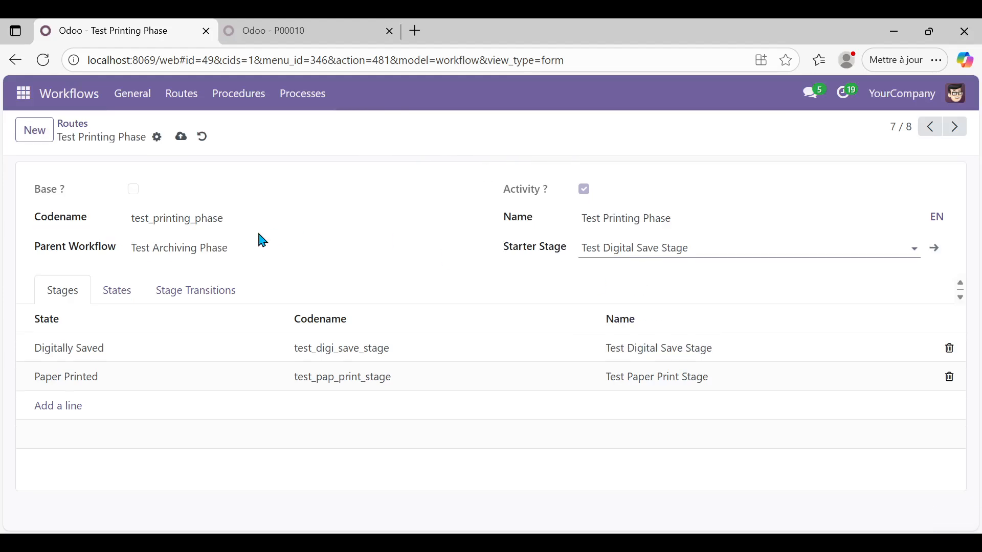
click(182, 138)
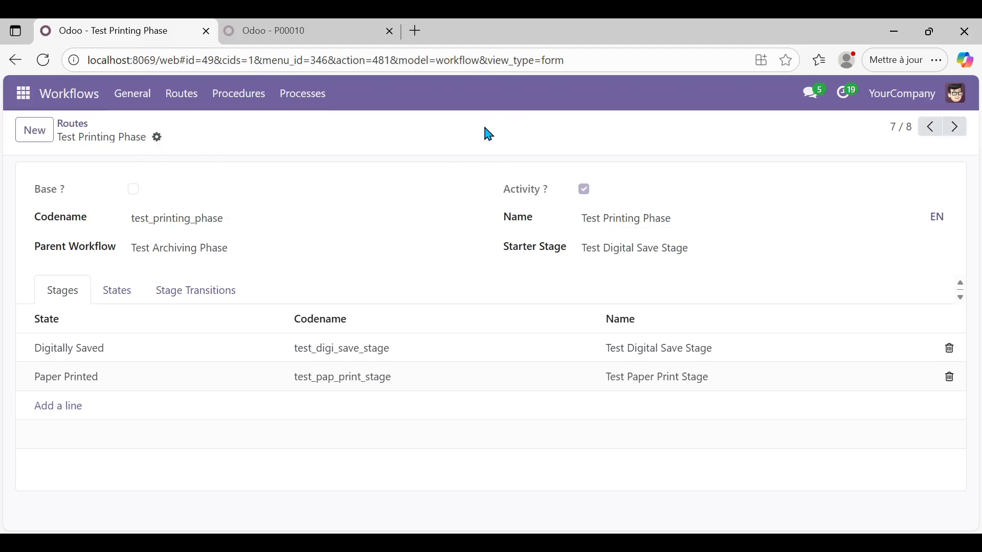
click(77, 125)
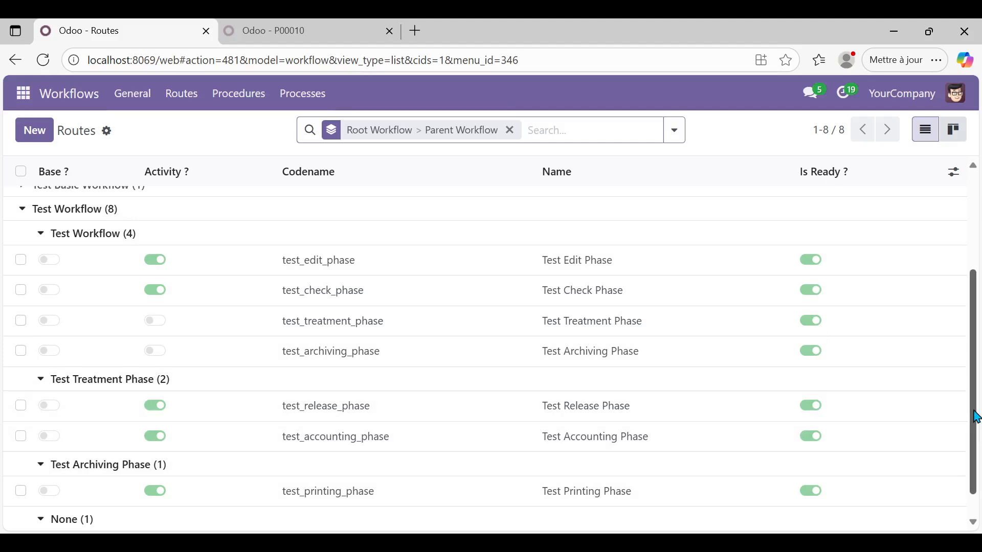
drag(977, 417, 976, 213)
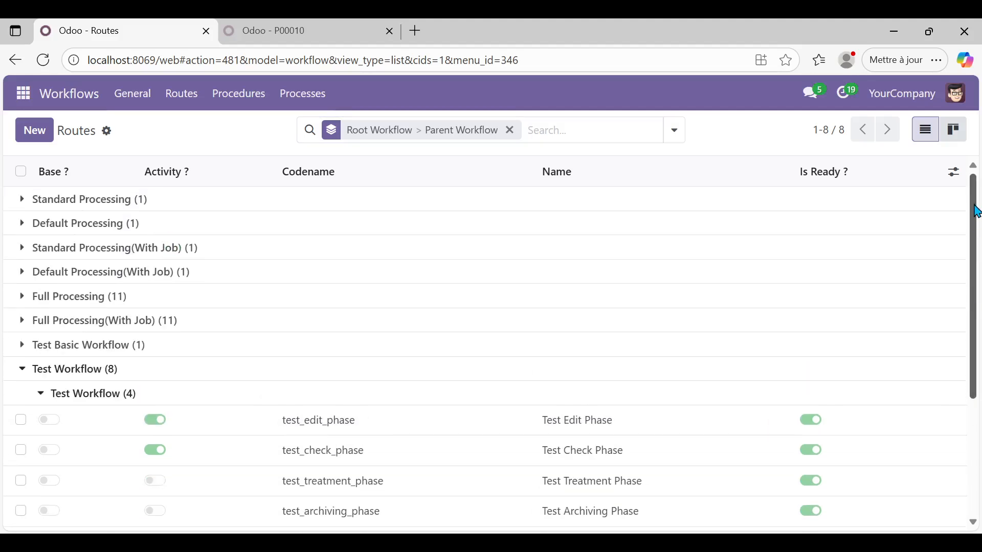
drag(968, 288, 973, 404)
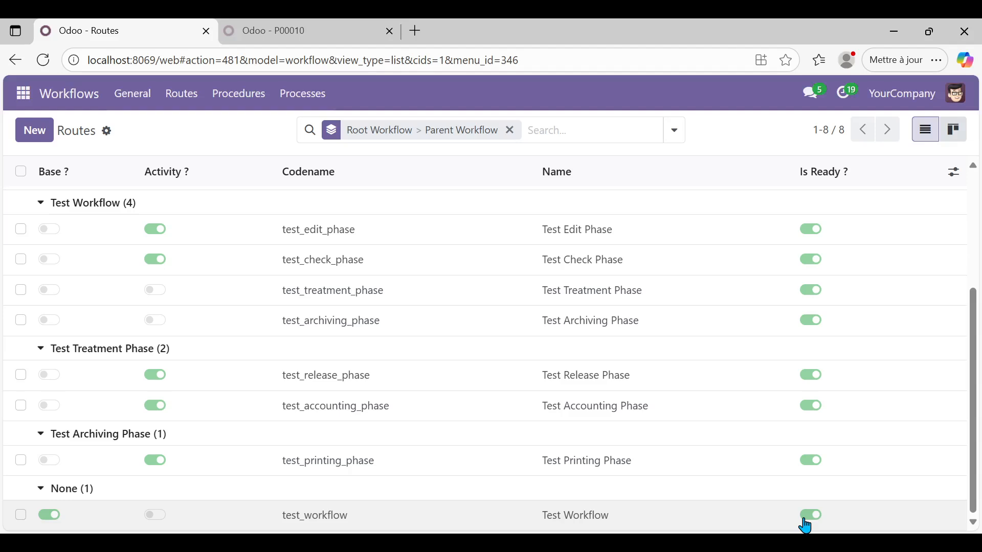
click(480, 517)
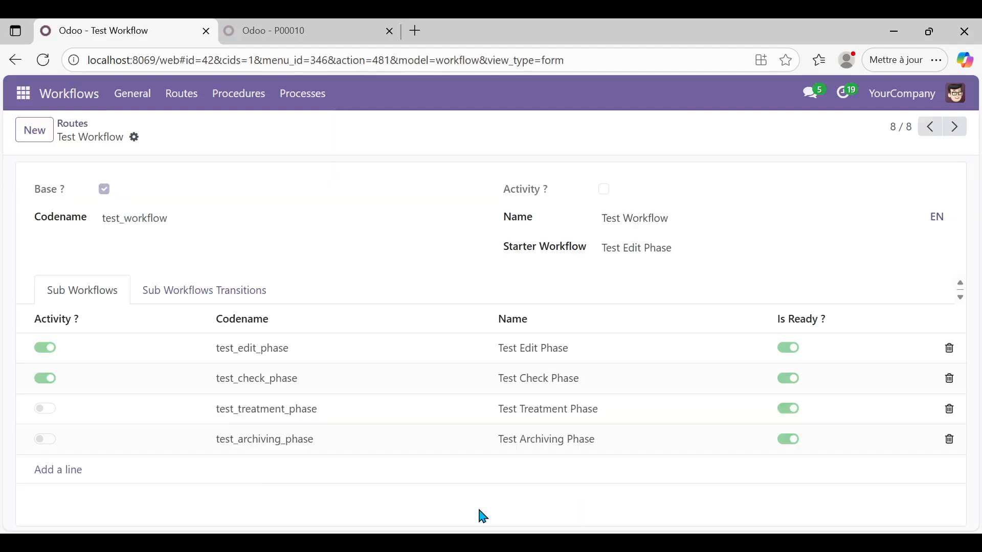